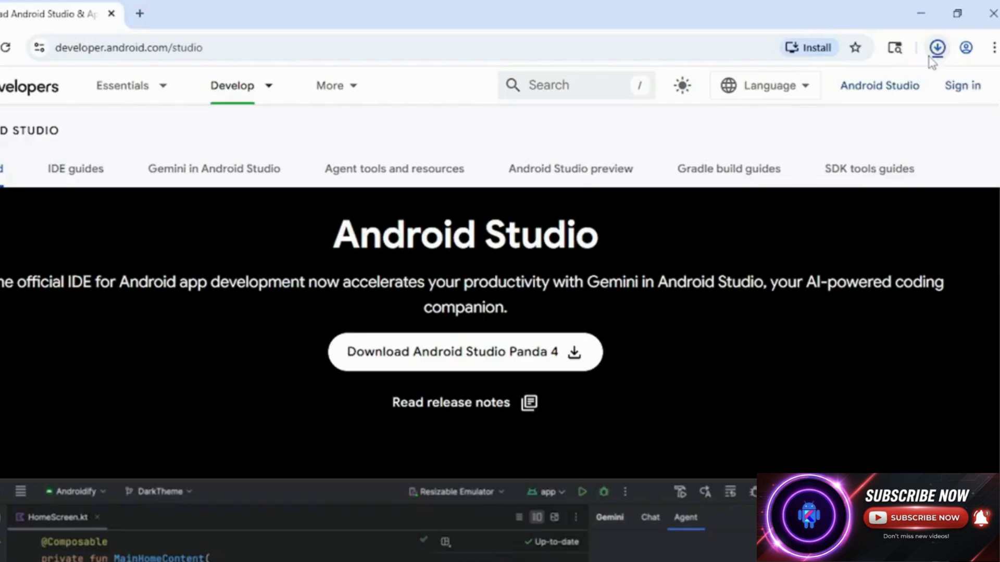
- Install Android Studio with the Android Virtual Device component and the default Start Menu folder, and start the program on finishing
click(919, 13)
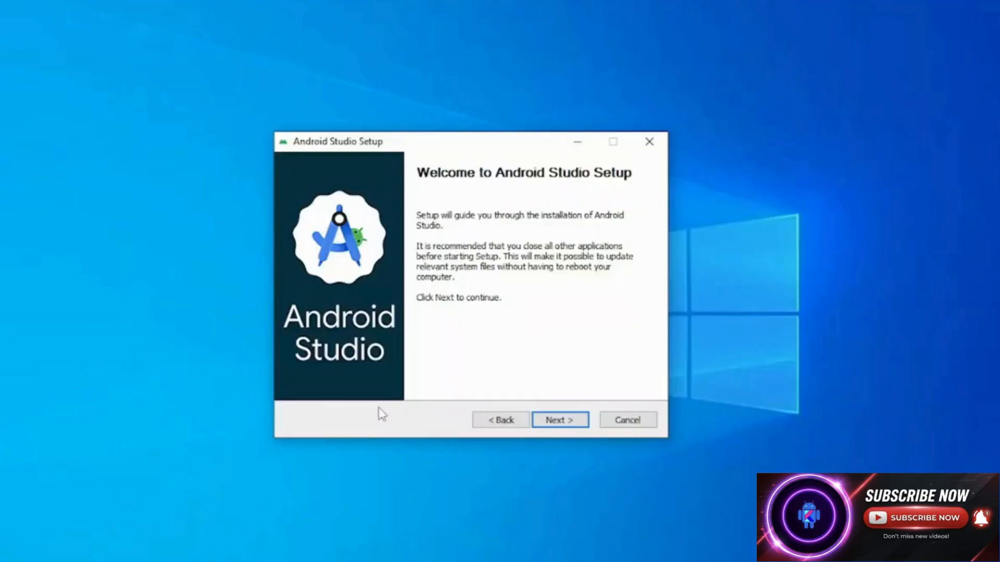
click(567, 420)
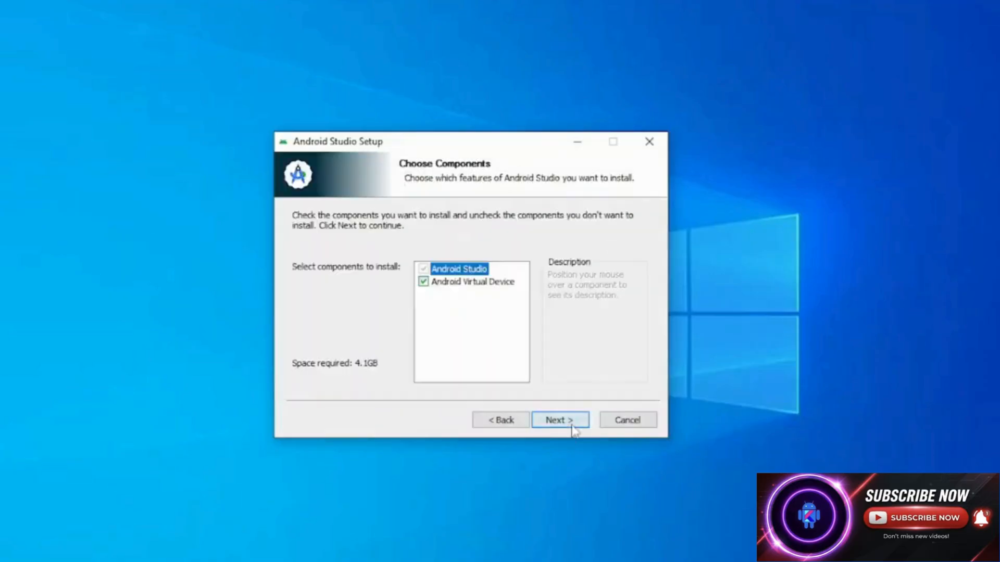
click(565, 420)
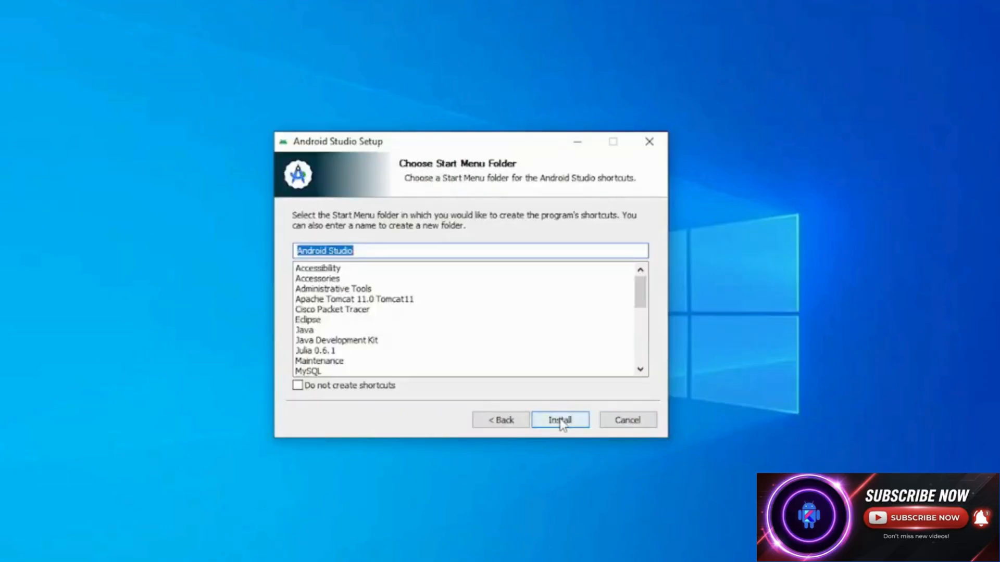
click(563, 422)
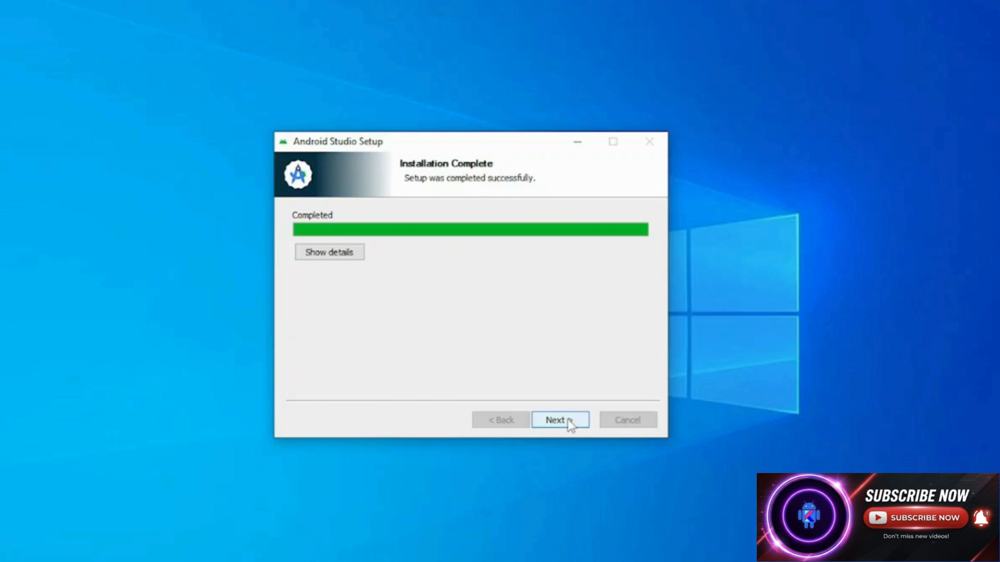
click(570, 423)
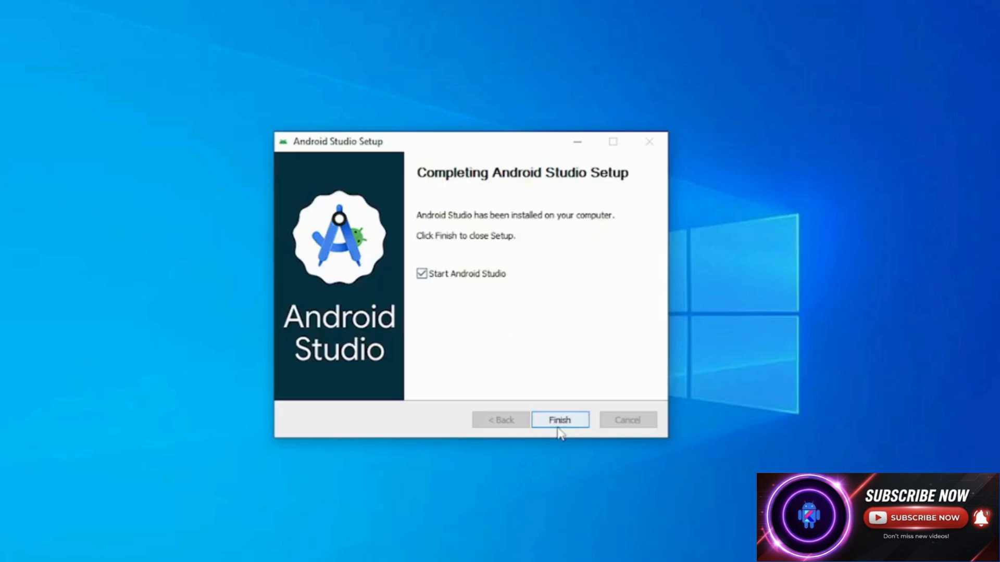
click(561, 422)
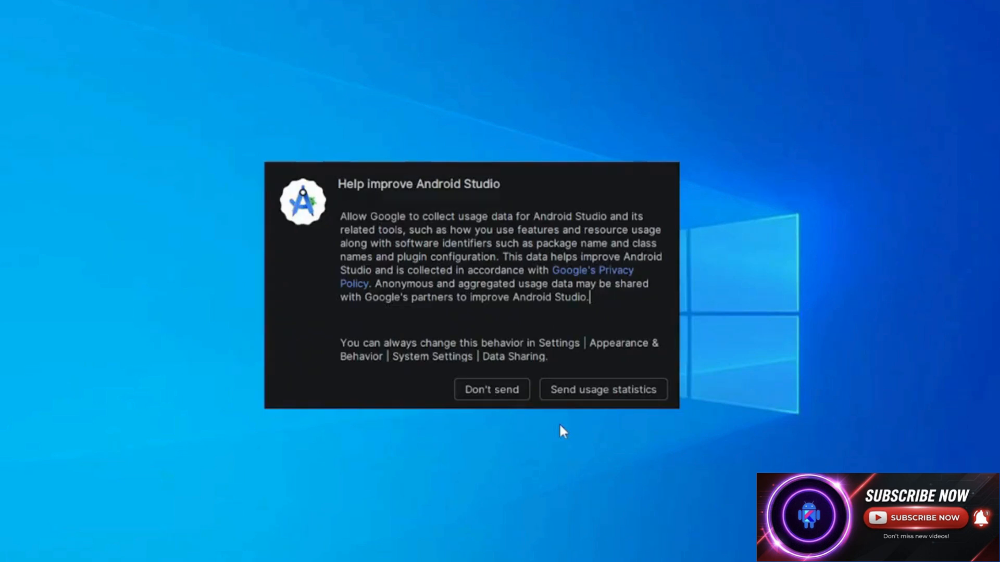
- Decline sending usage statistics and choose the Standard install type in the setup wizard
click(498, 388)
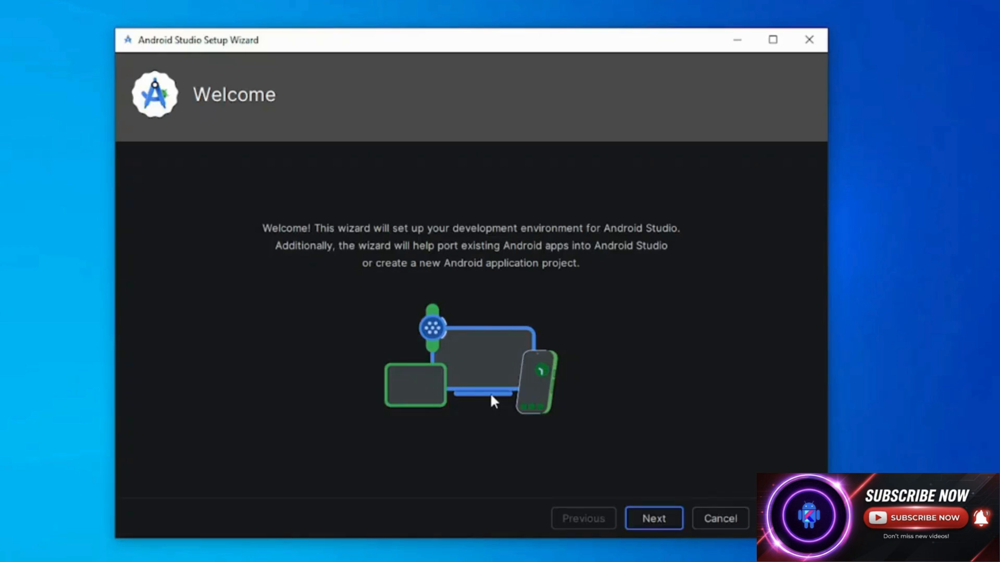
click(651, 523)
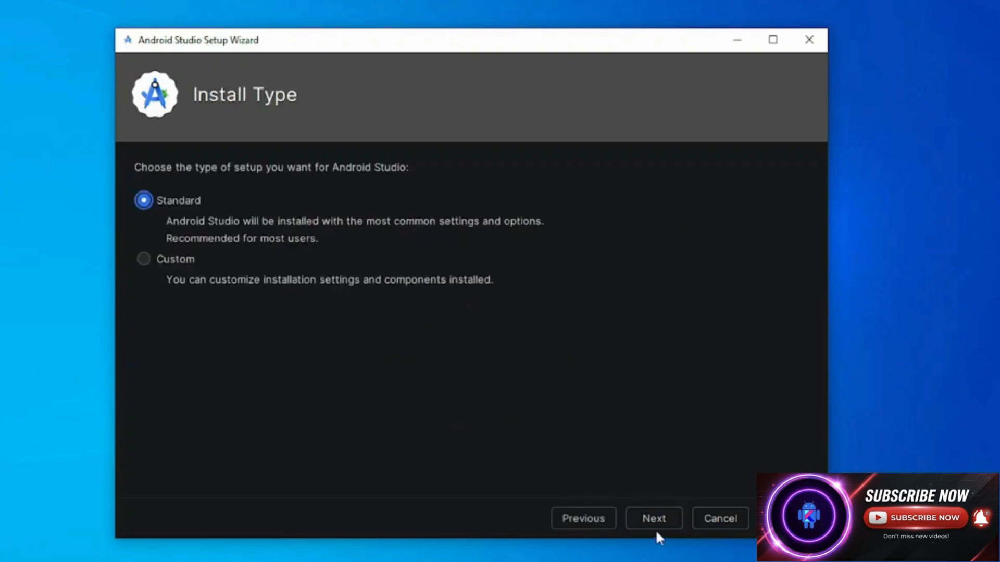
click(666, 515)
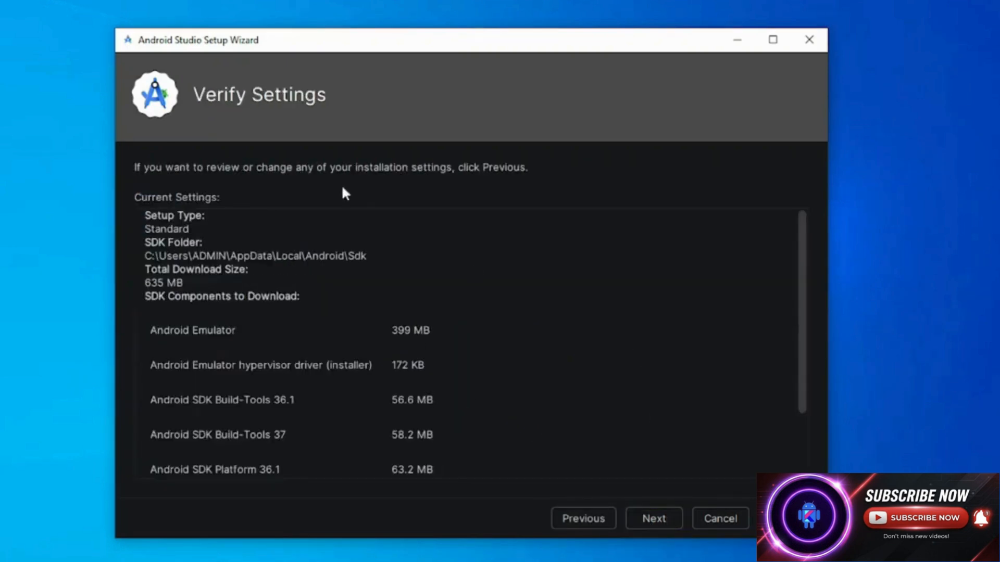
- Review the listed SDK installation settings, accept the android-sdk-license and continue the component installation
scroll(504, 423, down, 5)
scroll(504, 424, up, 5)
scroll(504, 427, up, 1)
click(660, 515)
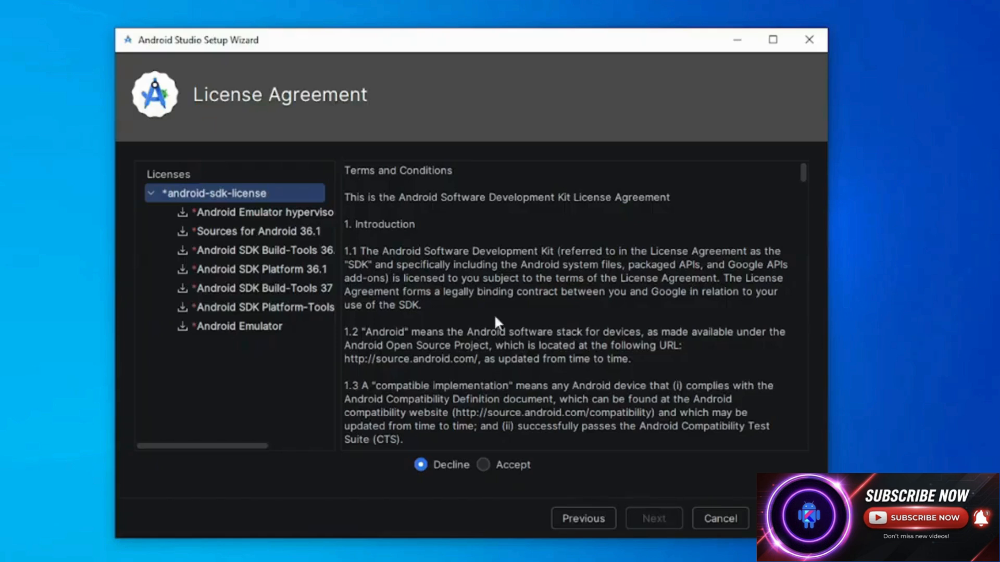
click(507, 465)
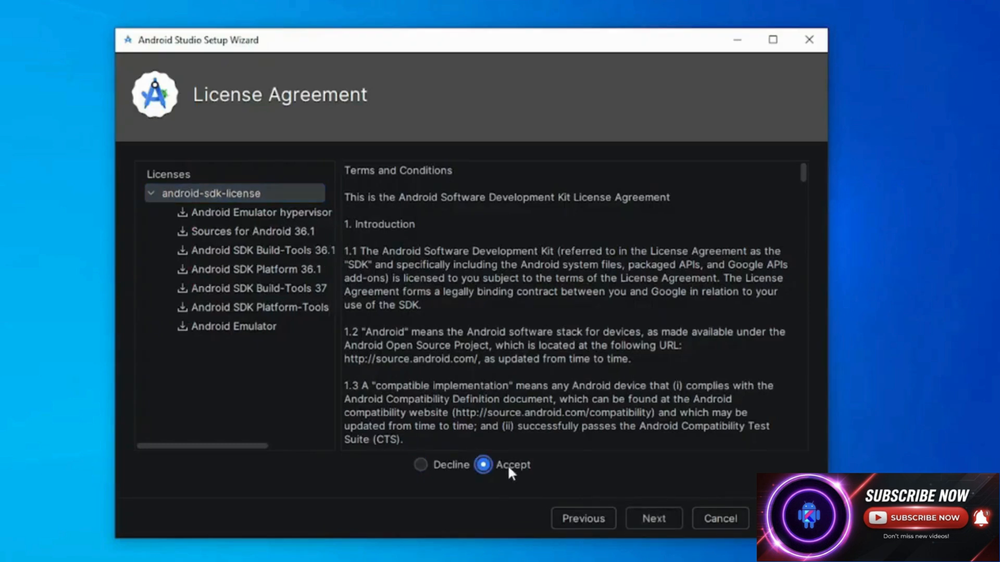
click(640, 517)
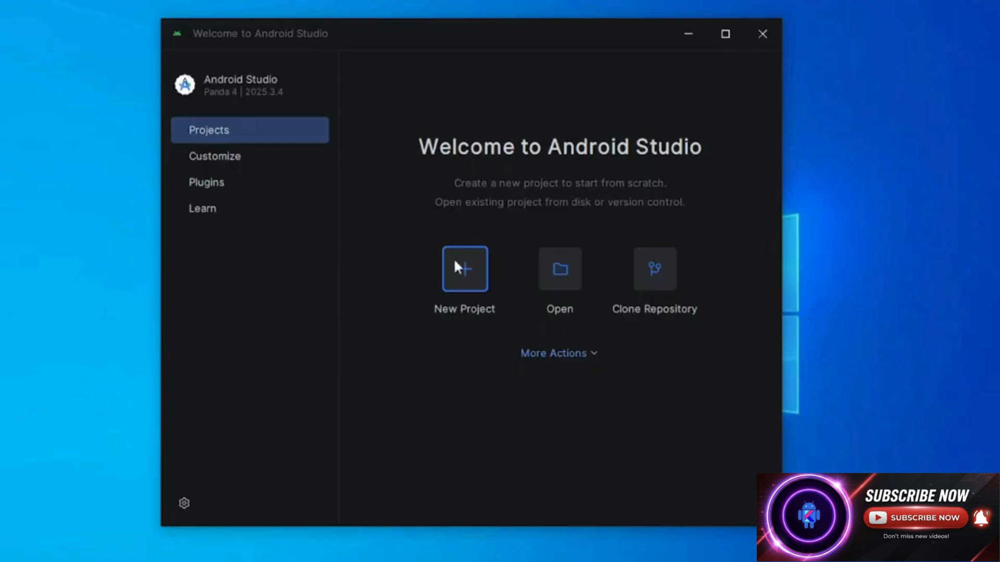
- Start a new phone and tablet project with the Basic Views Activity template and name it FirstApp
click(466, 268)
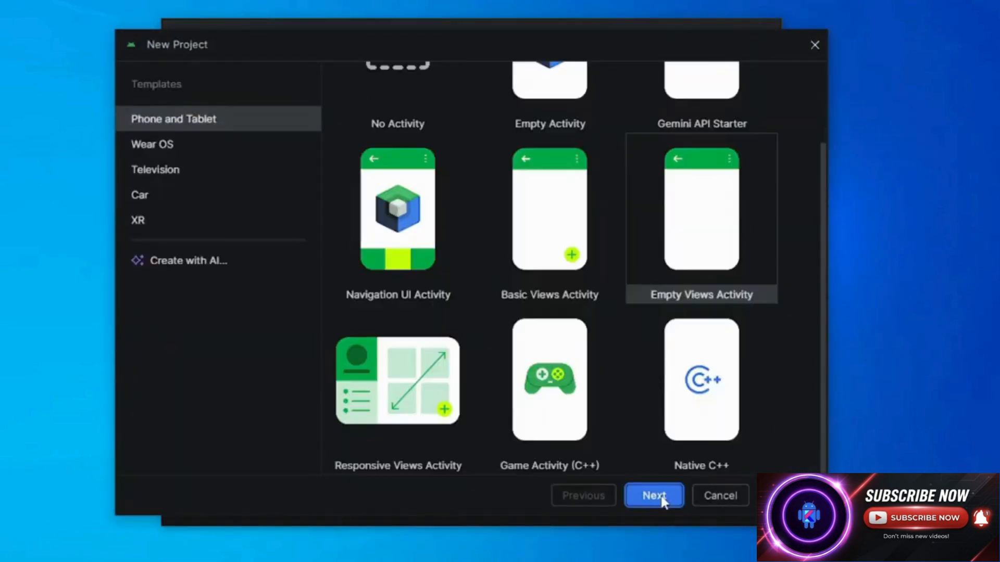
click(659, 496)
text(Fi)
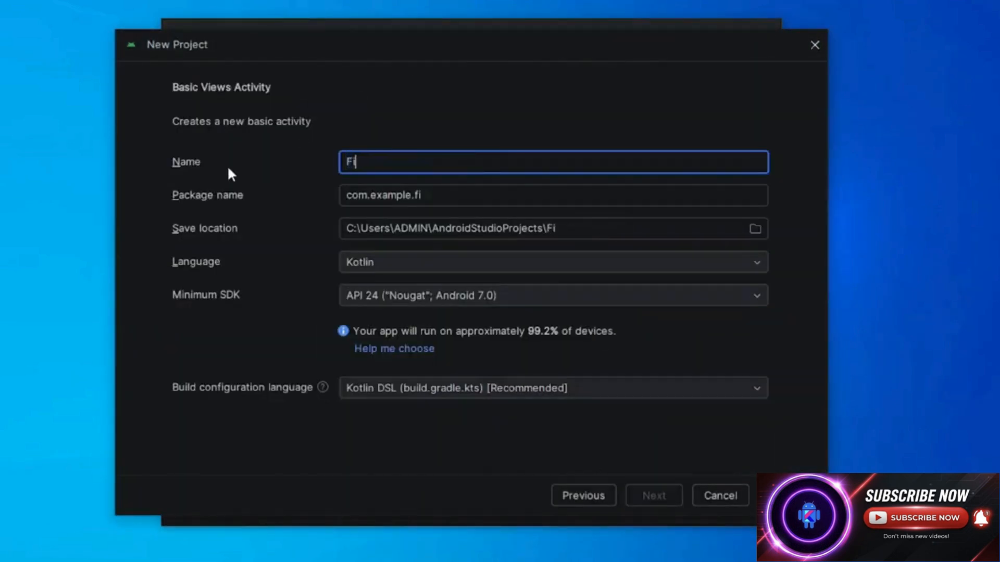
text(rstApp)
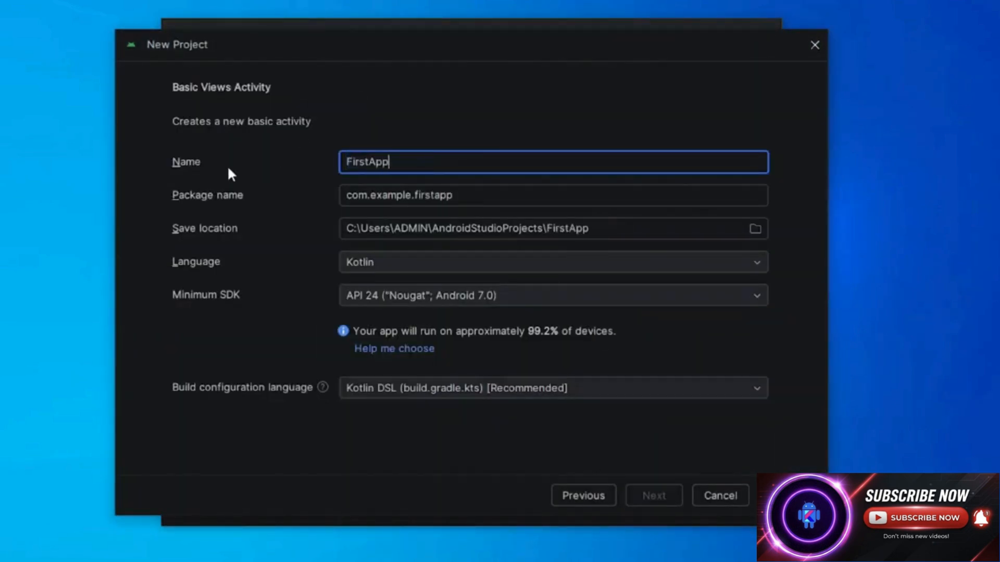
- Set the package name to com.cscorner.firstapp, keeping the default save location and Kotlin as the language
click(370, 196)
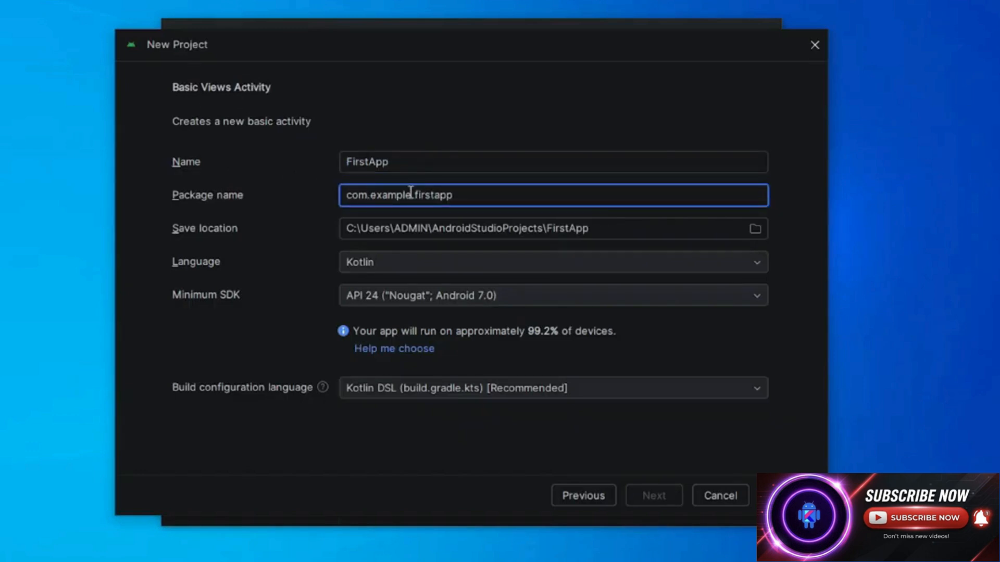
drag(410, 195, 370, 195)
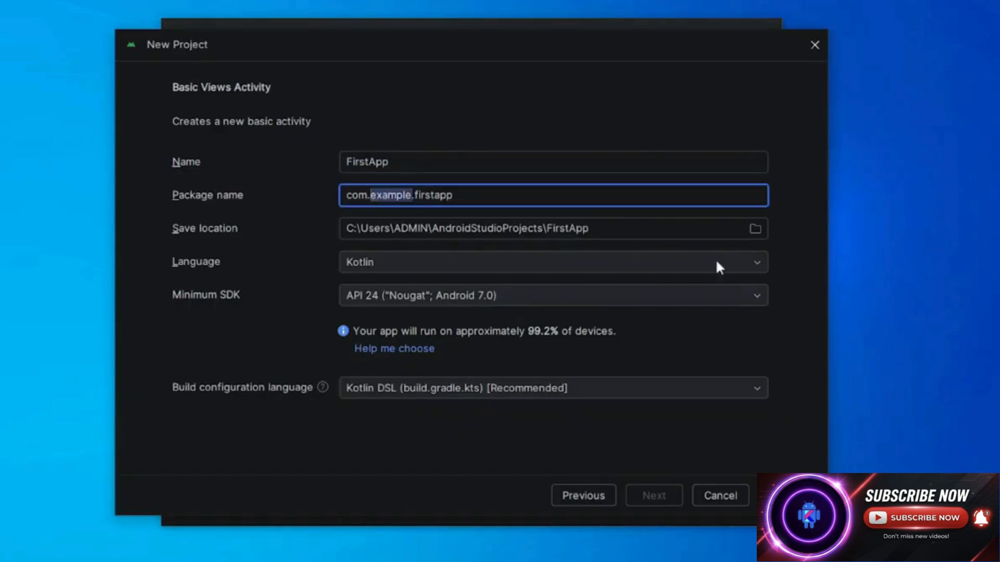
text(cscorn)
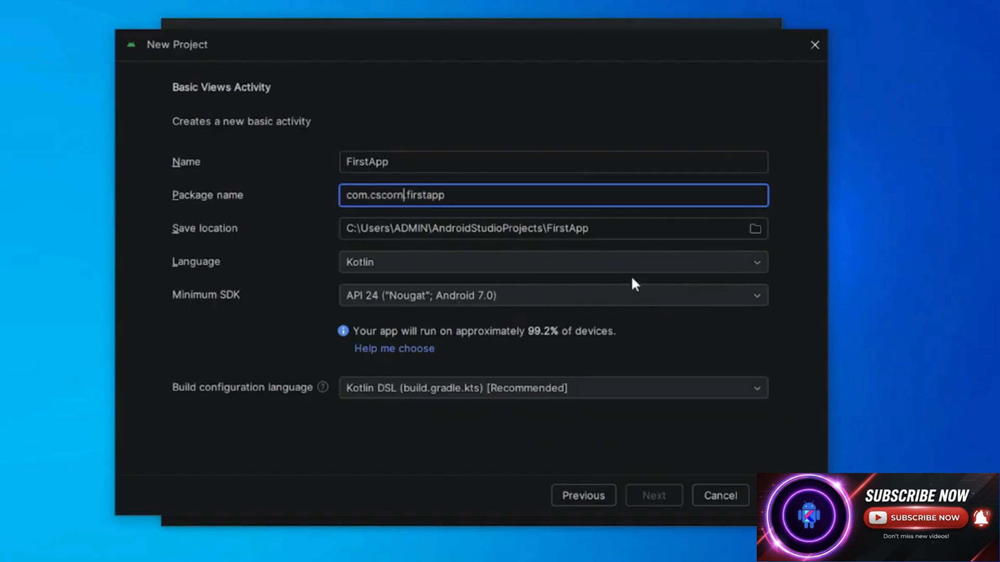
text(er)
drag(625, 230, 187, 212)
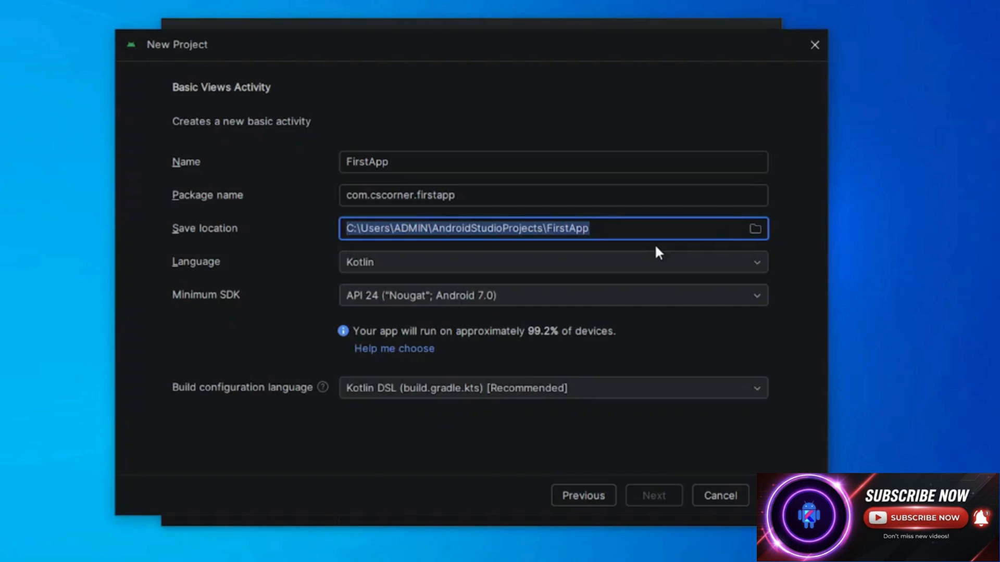
click(624, 263)
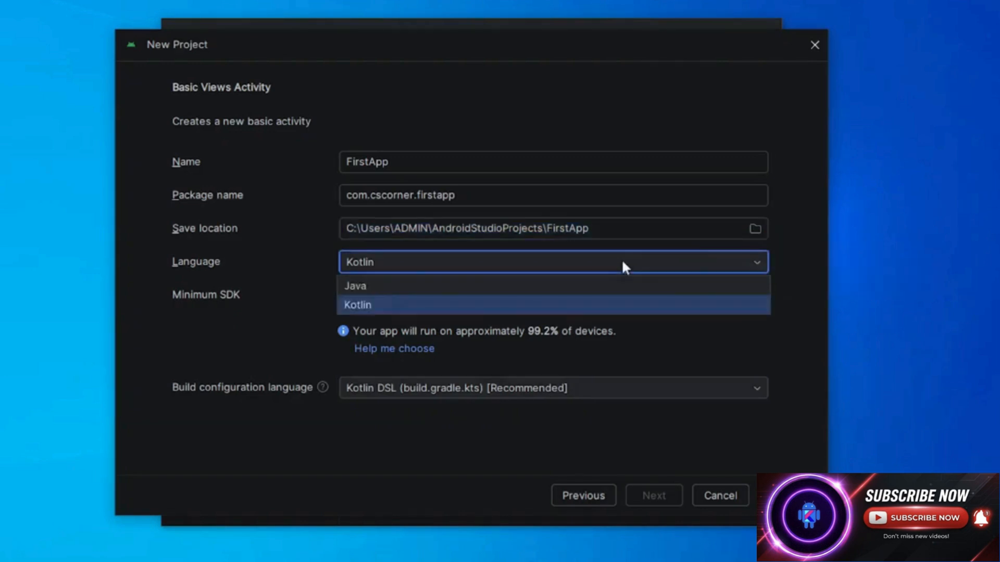
click(624, 263)
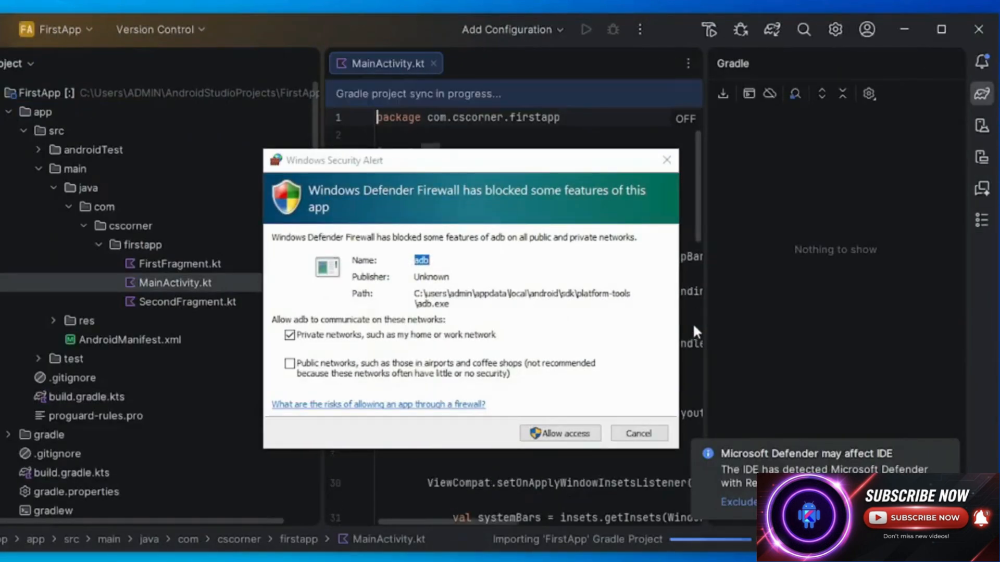
- Allow adb through the firewall on private networks and dismiss the Microsoft Defender notification
click(560, 433)
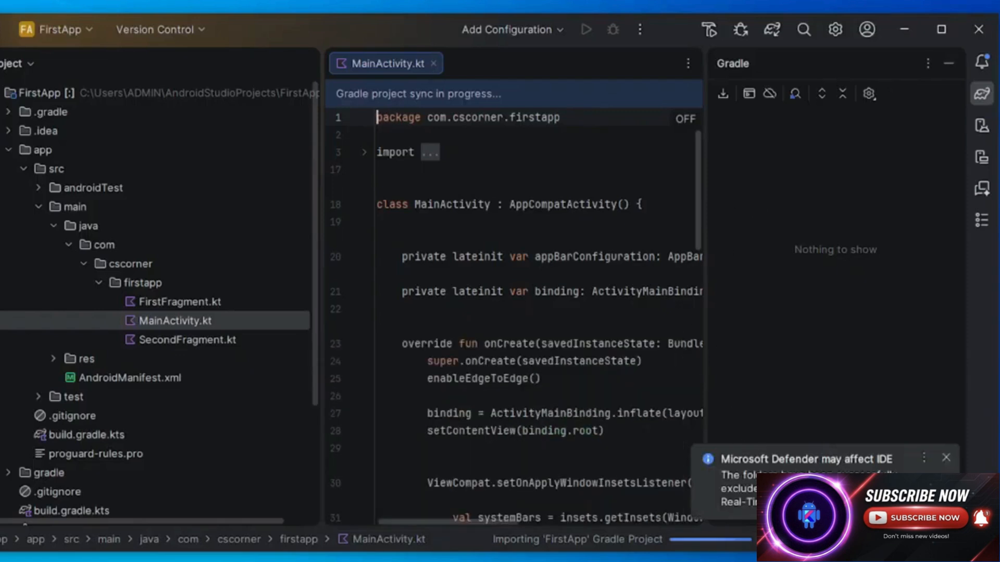
click(945, 458)
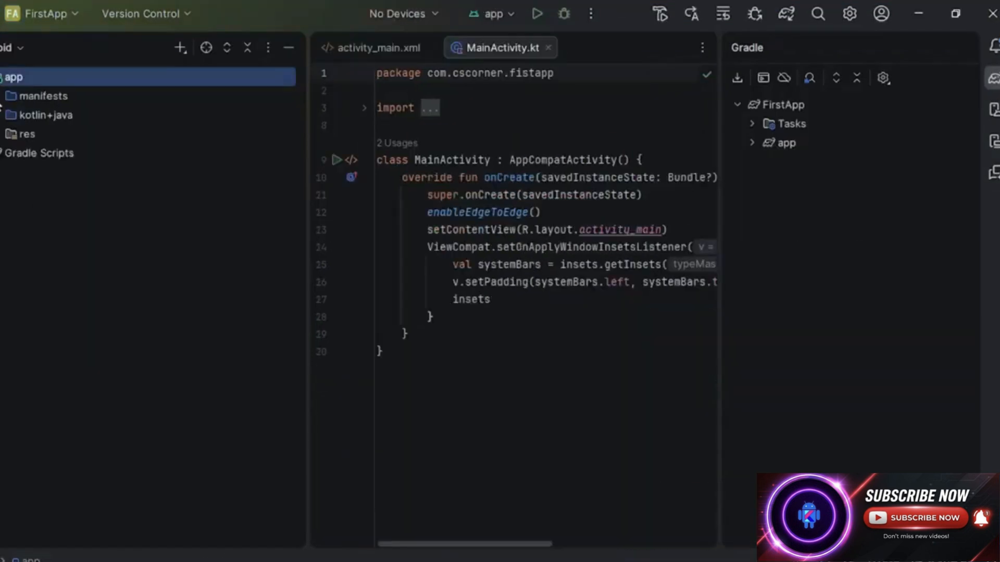
- View AndroidManifest.xml from the manifests folder and expand the main com.cscorner.fistapp package under kotlin+java
click(0, 104)
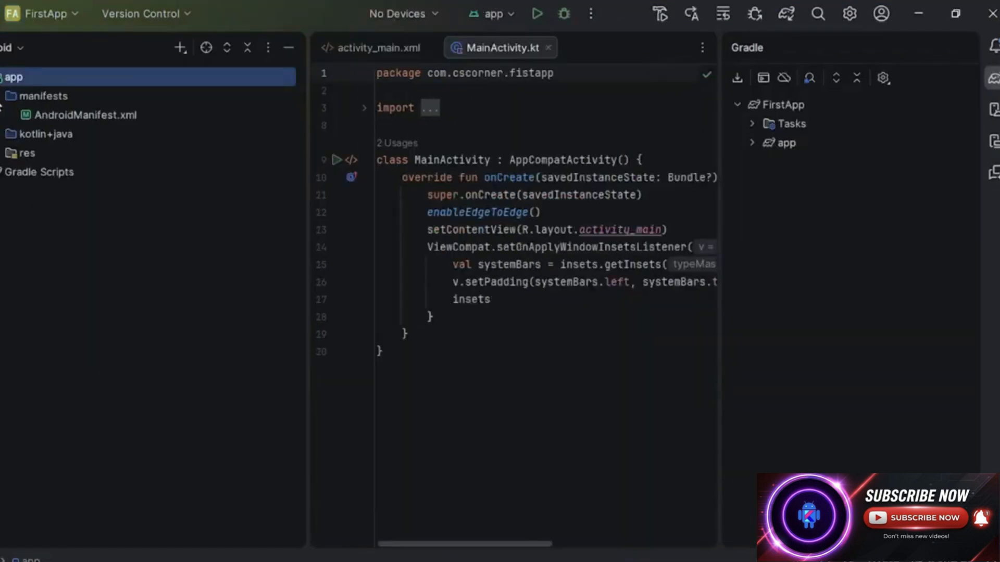
double_click(36, 112)
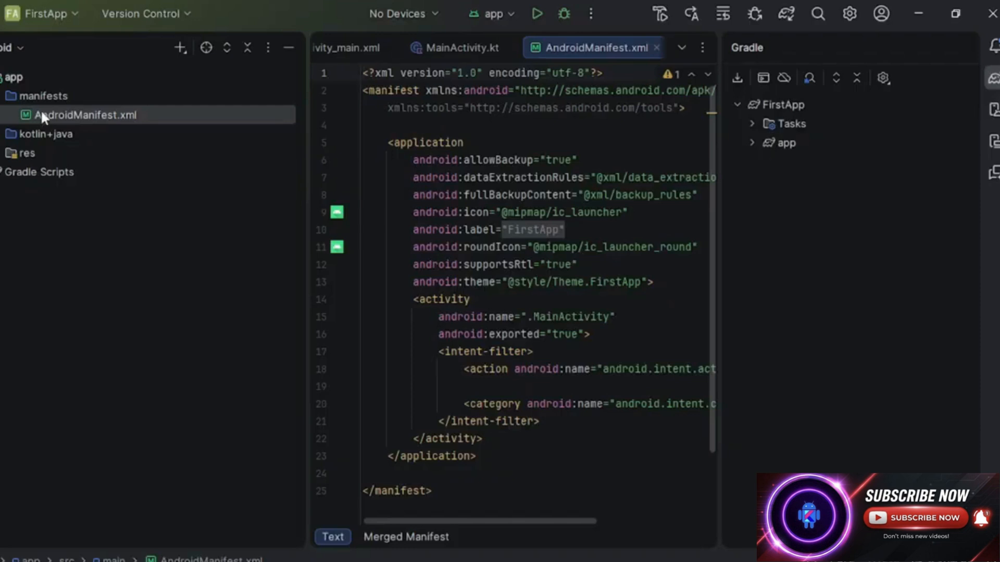
click(1, 139)
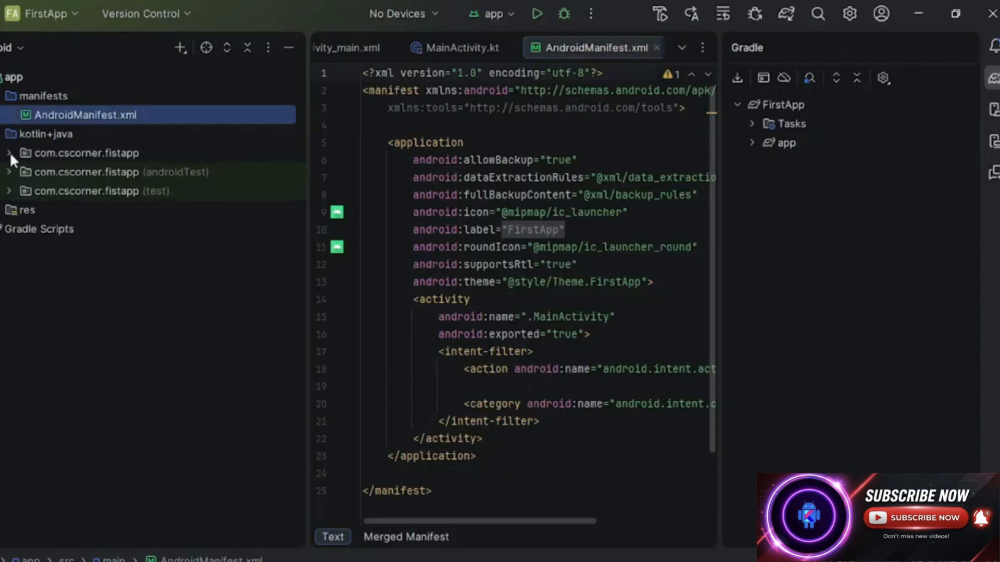
click(10, 153)
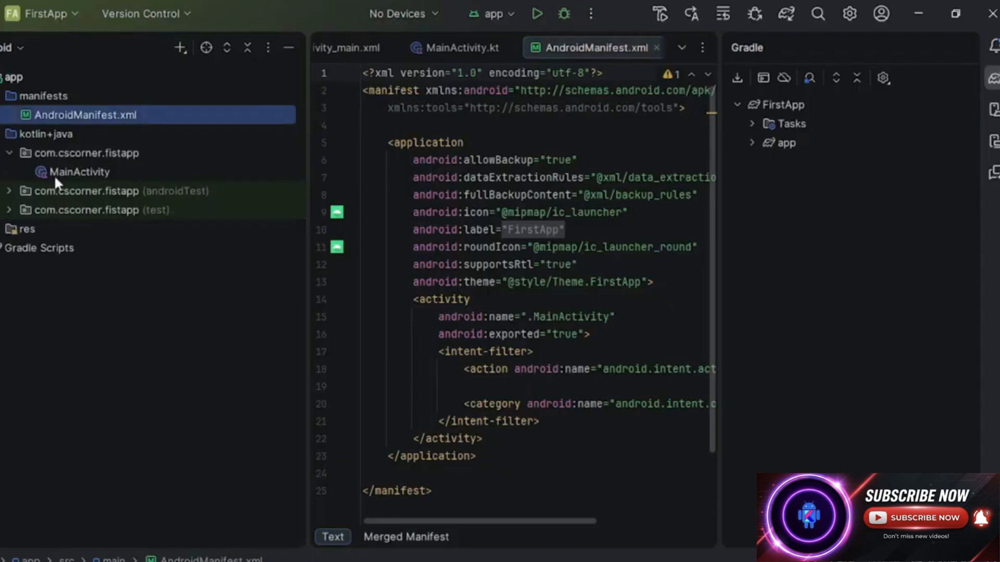
- Put away the Gradle tool window and the manifest file, and view the MainActivity code
click(963, 47)
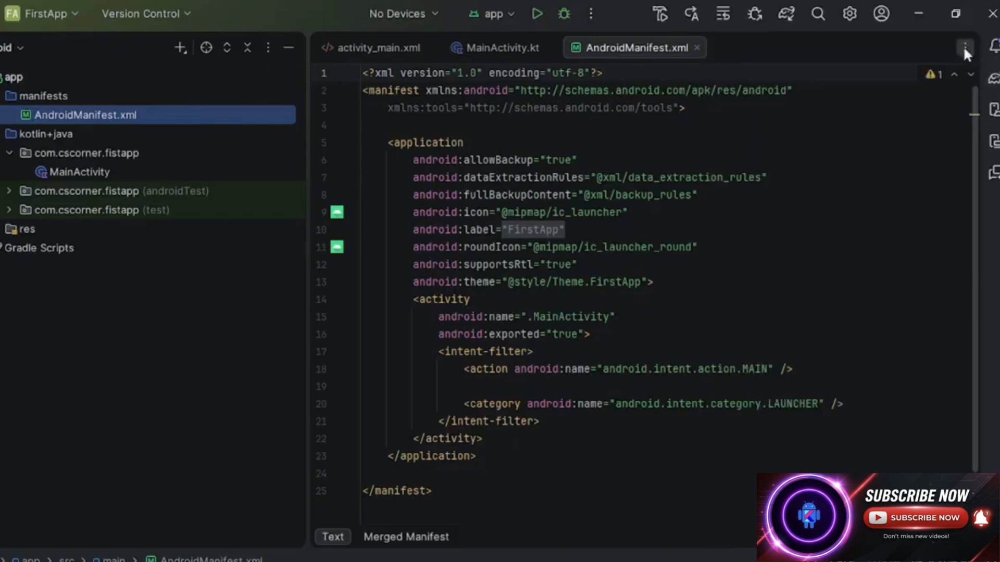
click(693, 45)
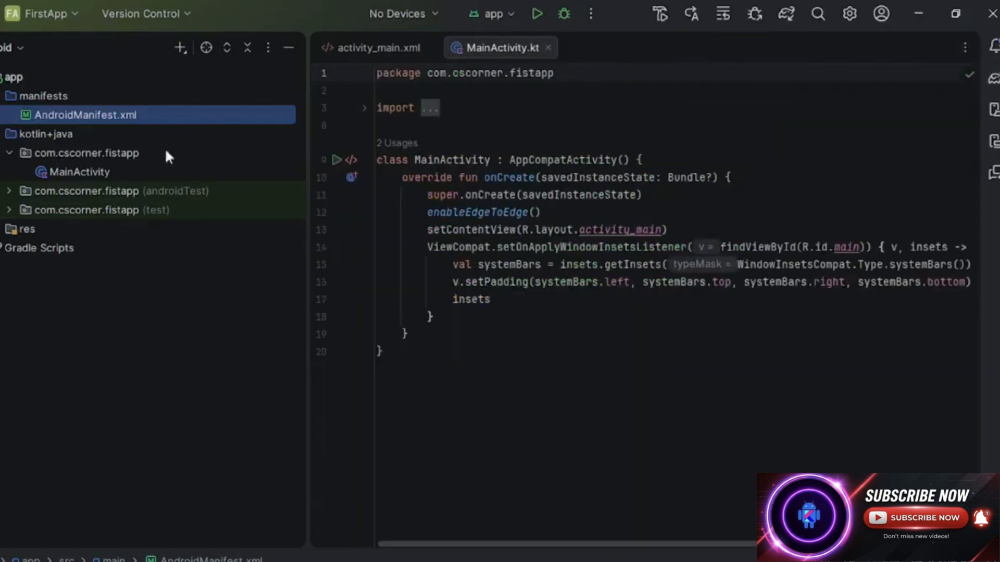
double_click(62, 171)
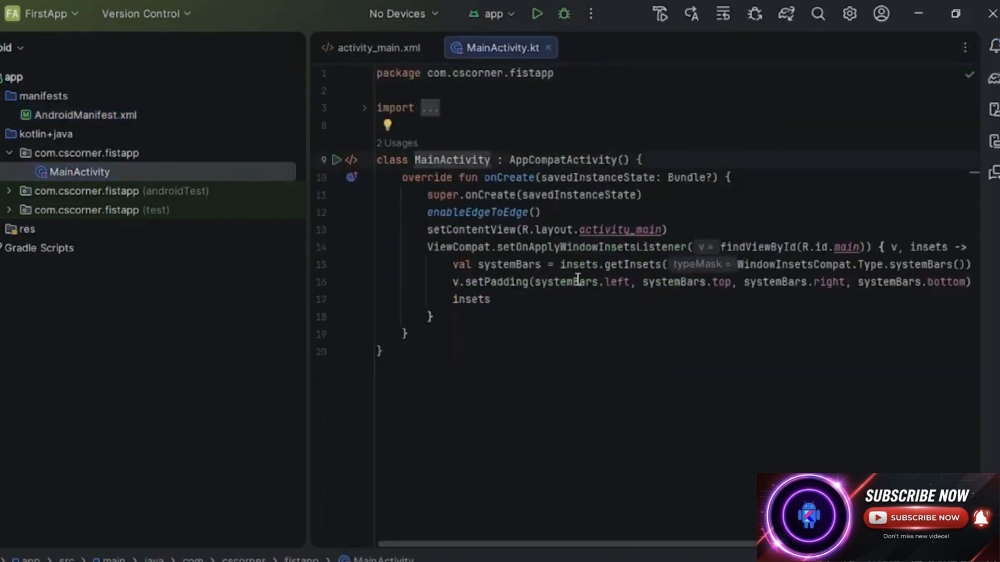
mouse_move(577, 280)
- Expand the res folder and examine activity_main.xml in the Design, Split and Code views, ending in Code view
click(1, 235)
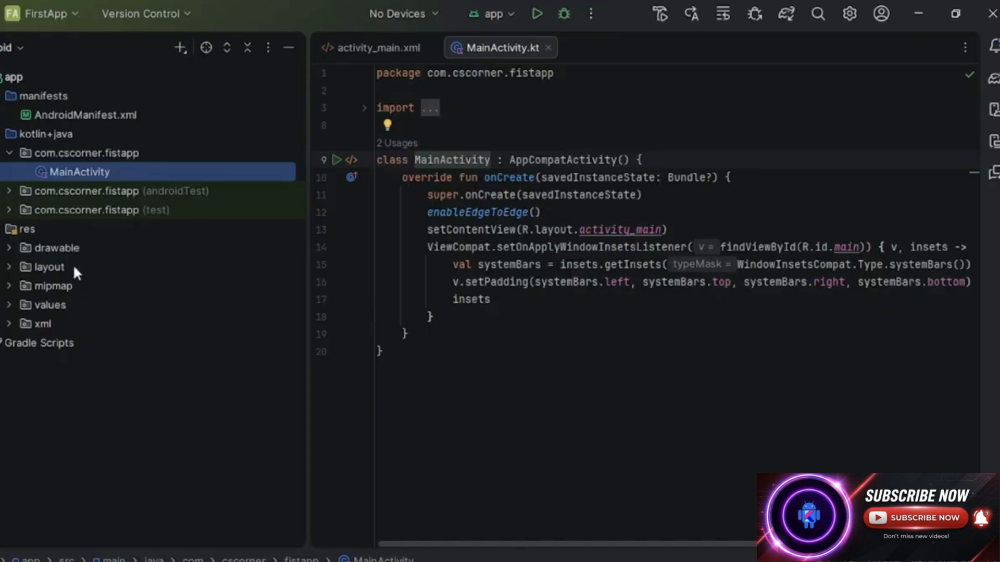
click(372, 47)
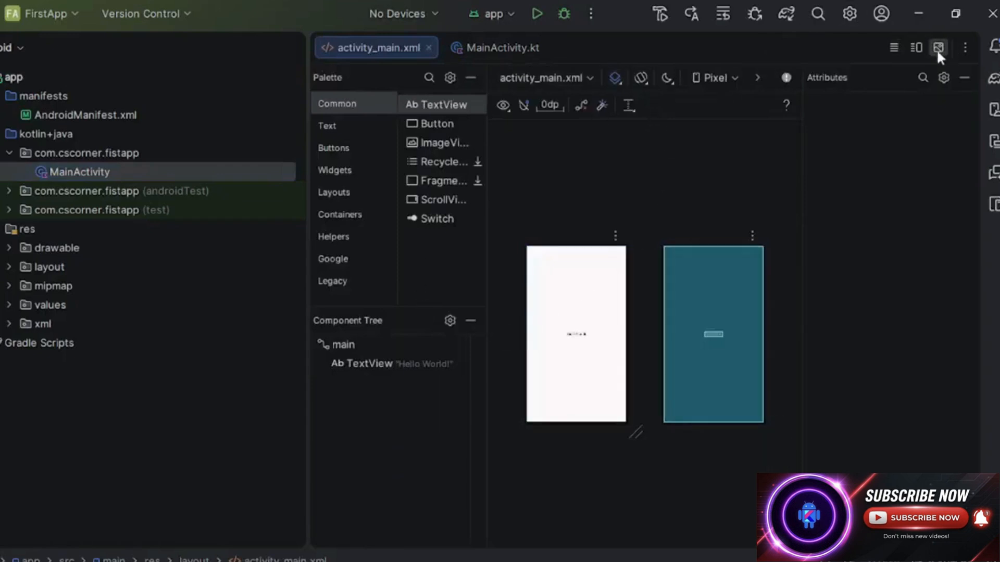
click(914, 47)
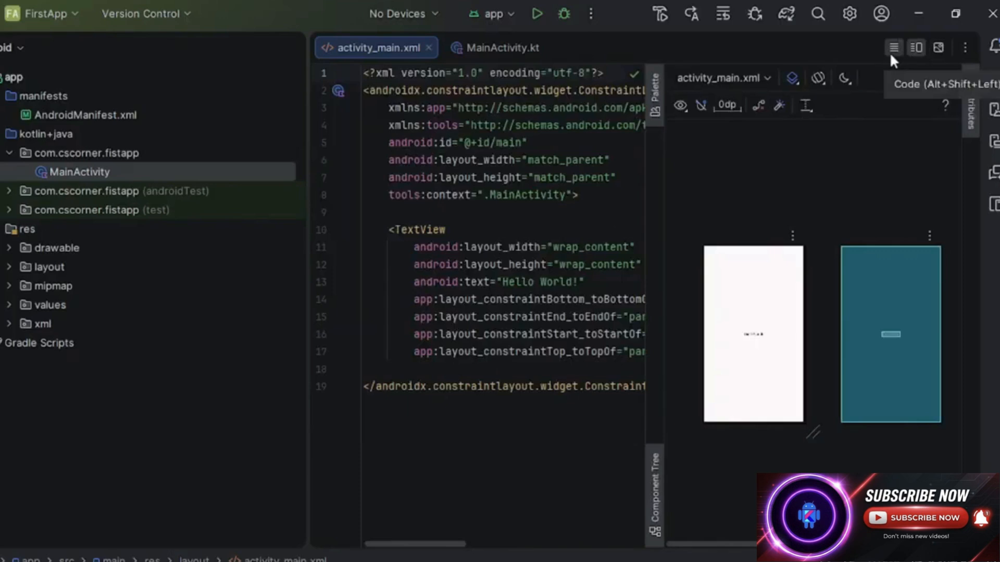
click(891, 55)
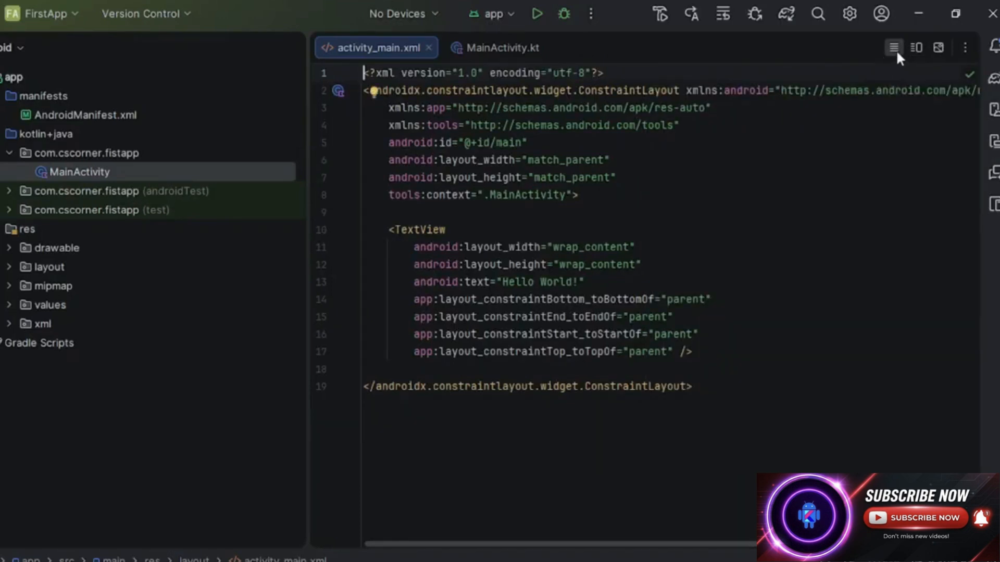
click(944, 46)
click(919, 48)
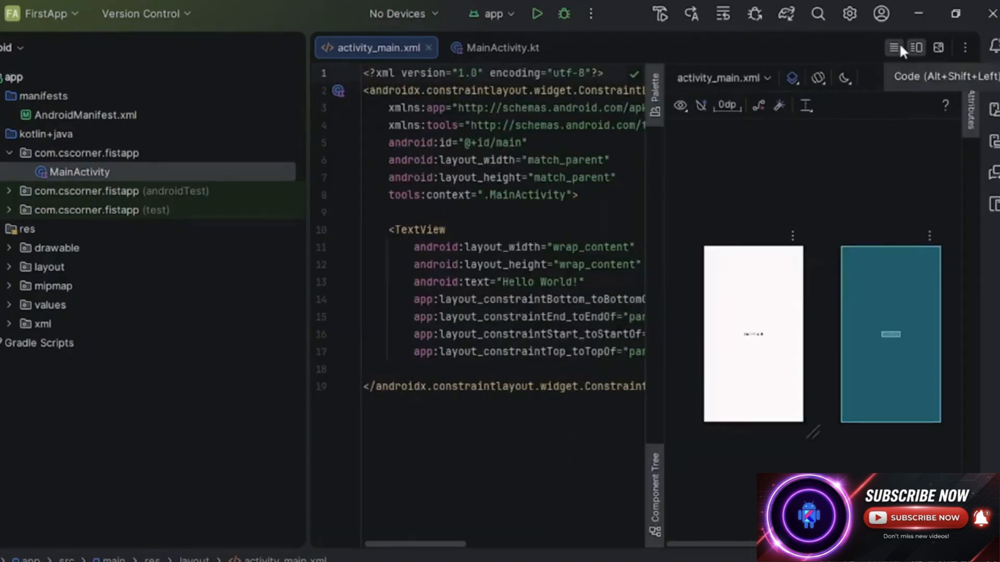
click(900, 47)
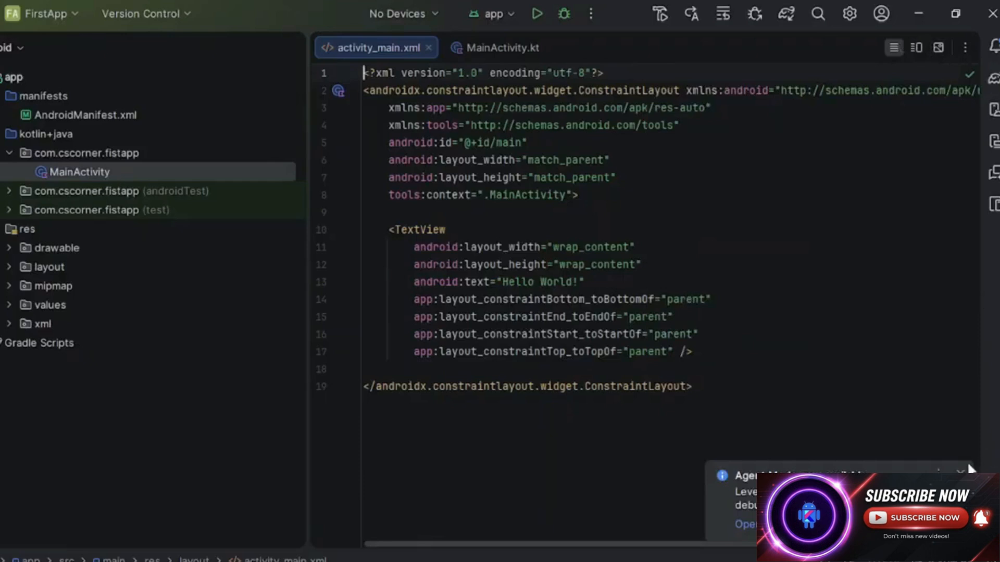
- Start the Medium Phone virtual device from the Device Manager and run the app on it
click(961, 472)
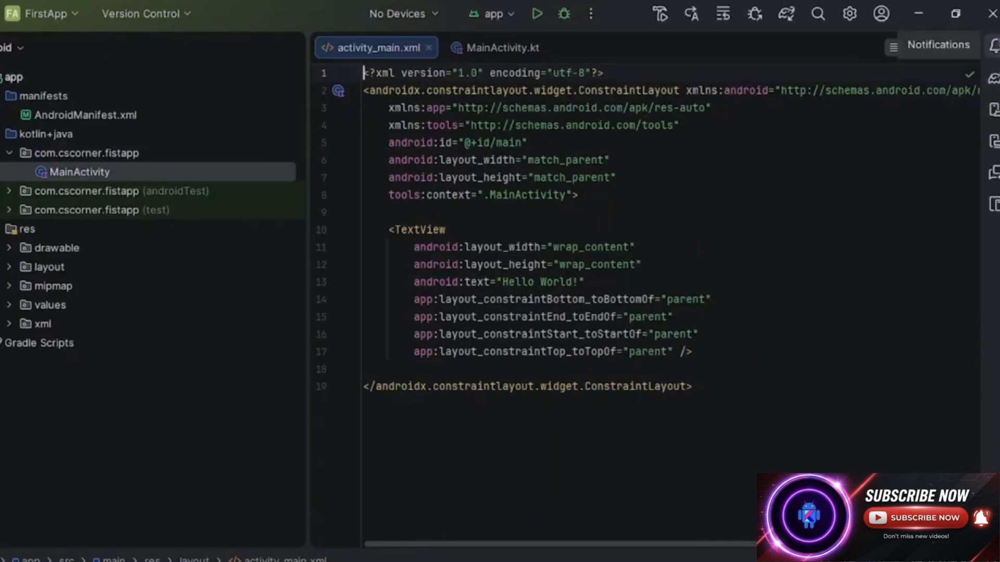
click(993, 110)
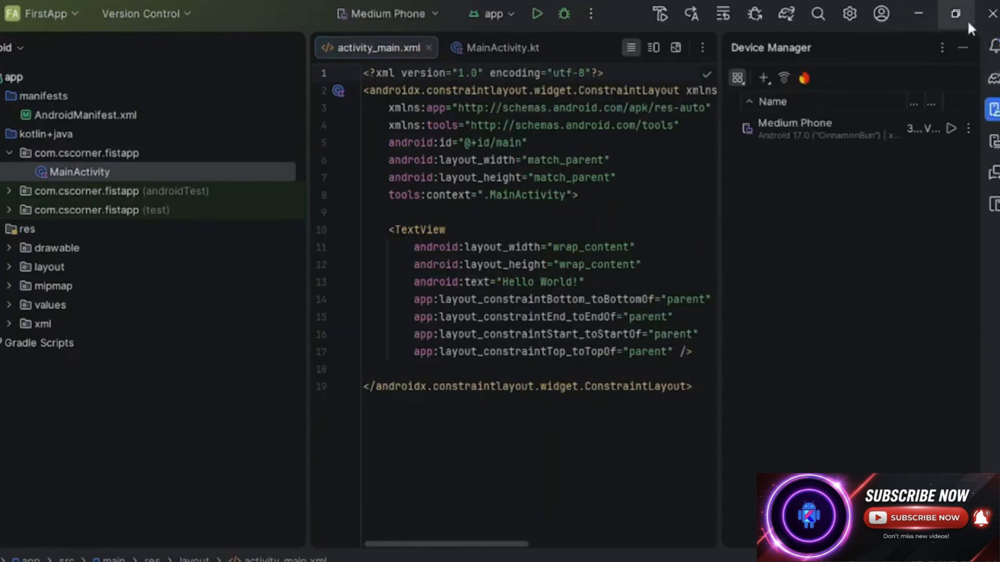
click(950, 128)
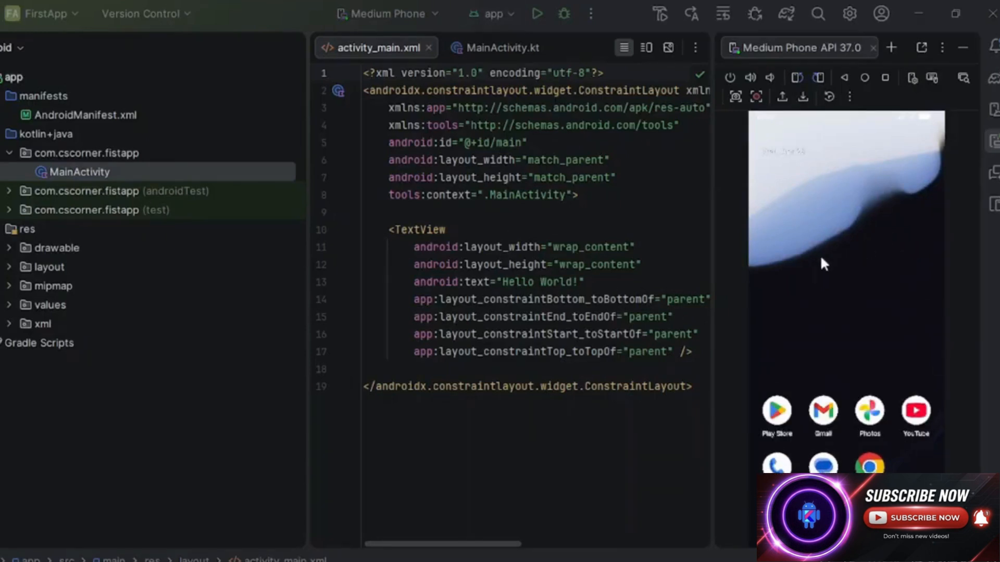
click(526, 14)
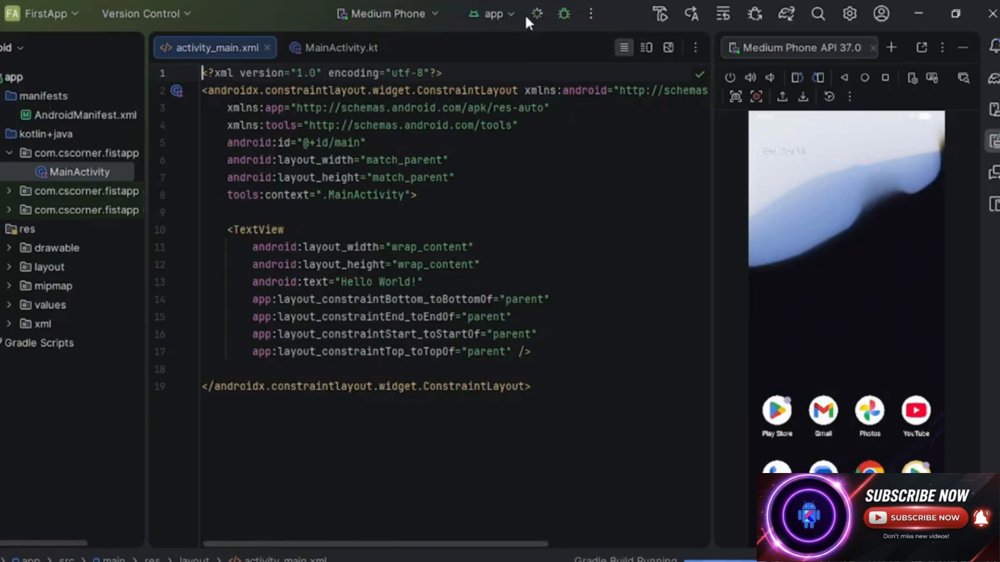